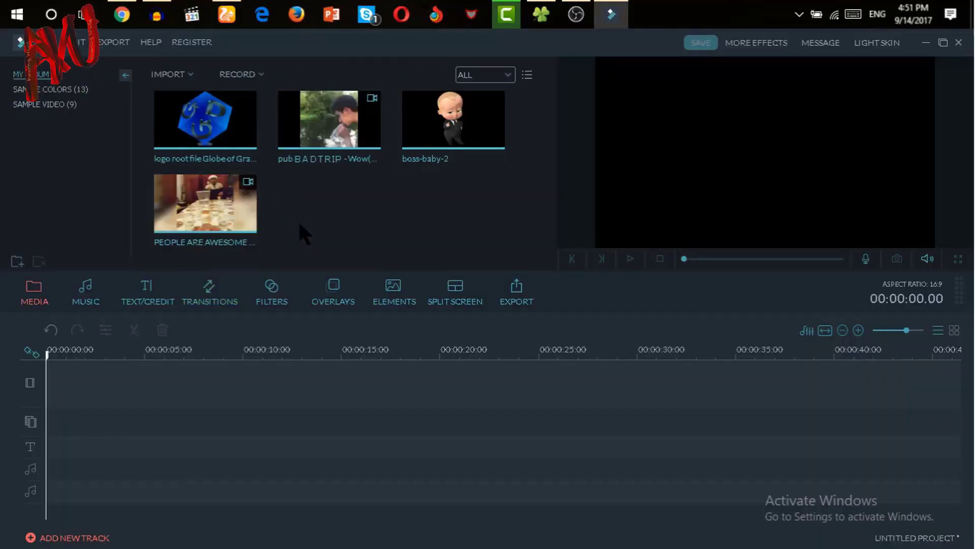
Place the river clip, then People Are Awesome after it, and fit both in view
left_click_drag(328, 119, 252, 370)
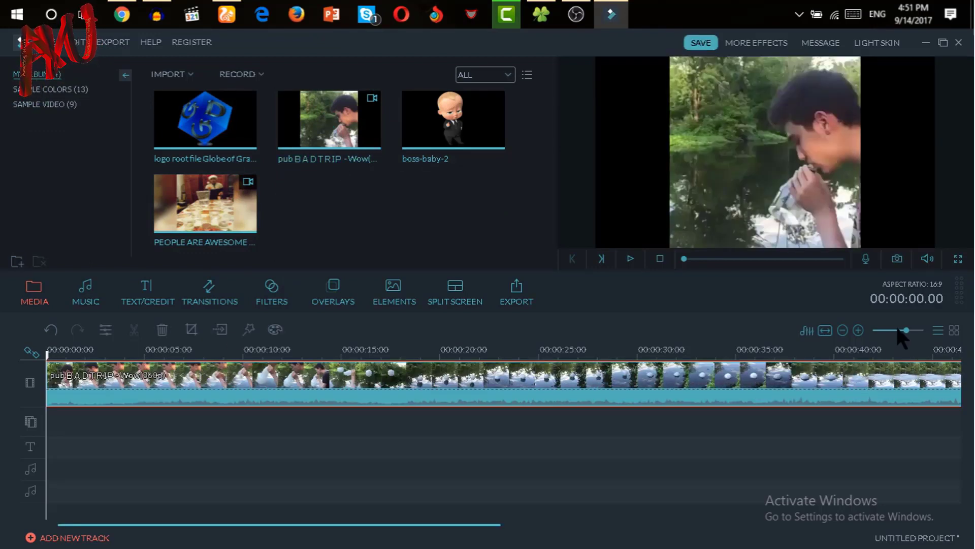
left_click_drag(897, 331, 892, 331)
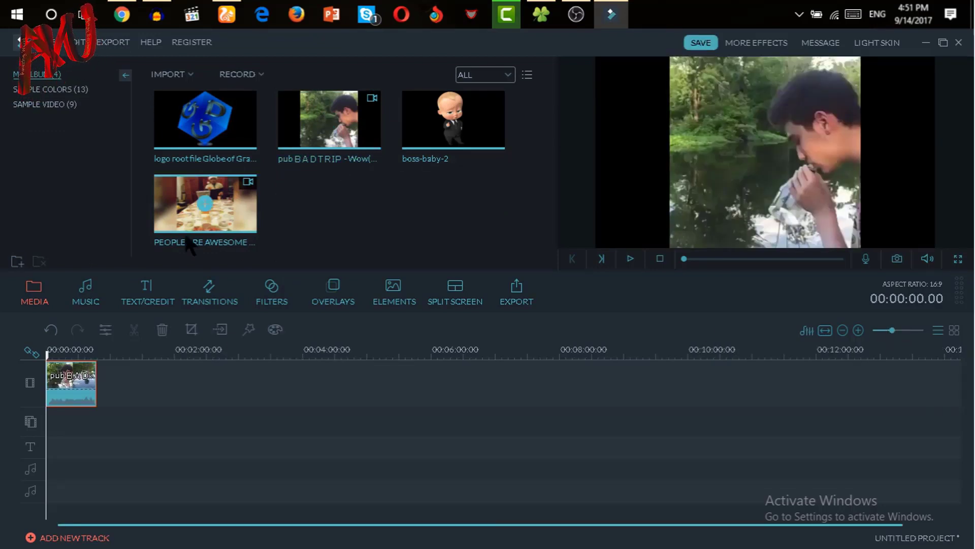
left_click_drag(224, 199, 238, 248)
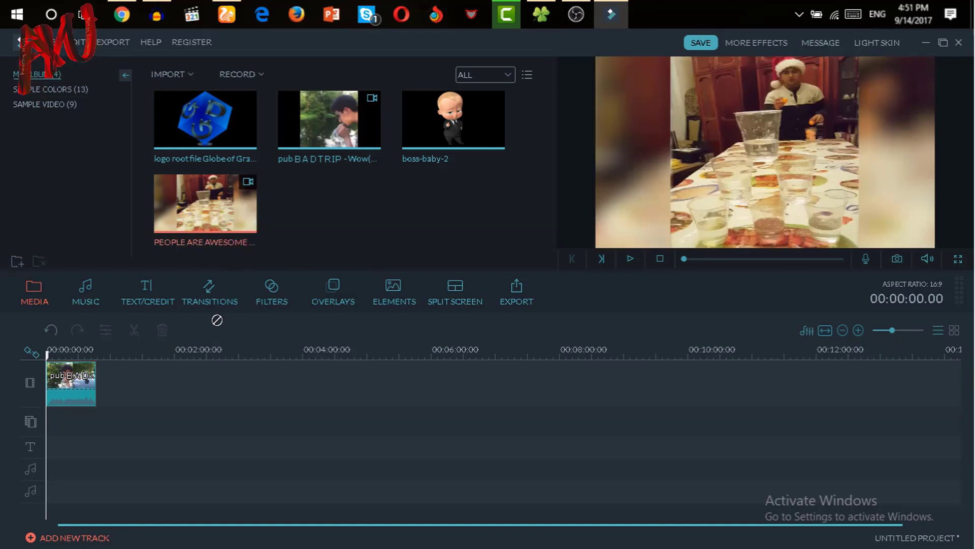
left_click_drag(187, 383, 190, 383)
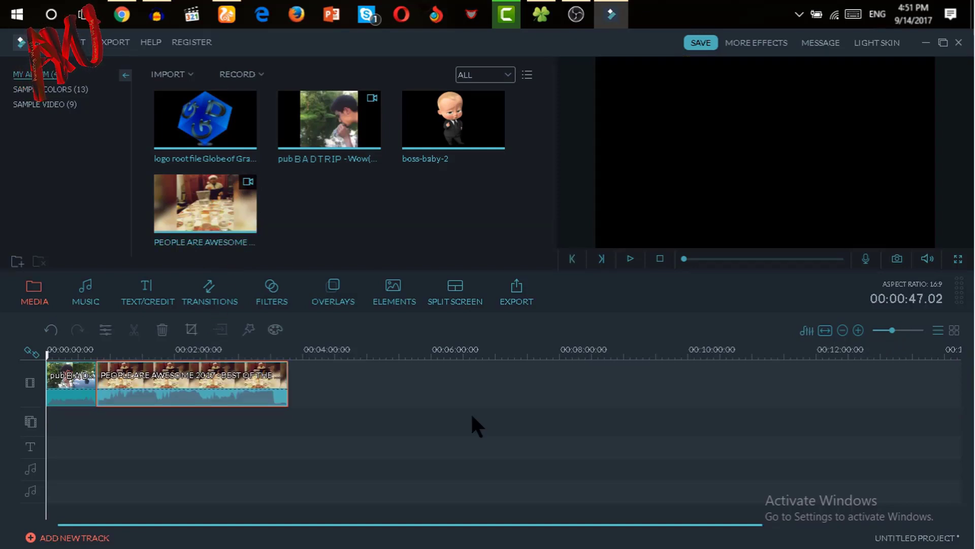
left_click(825, 330)
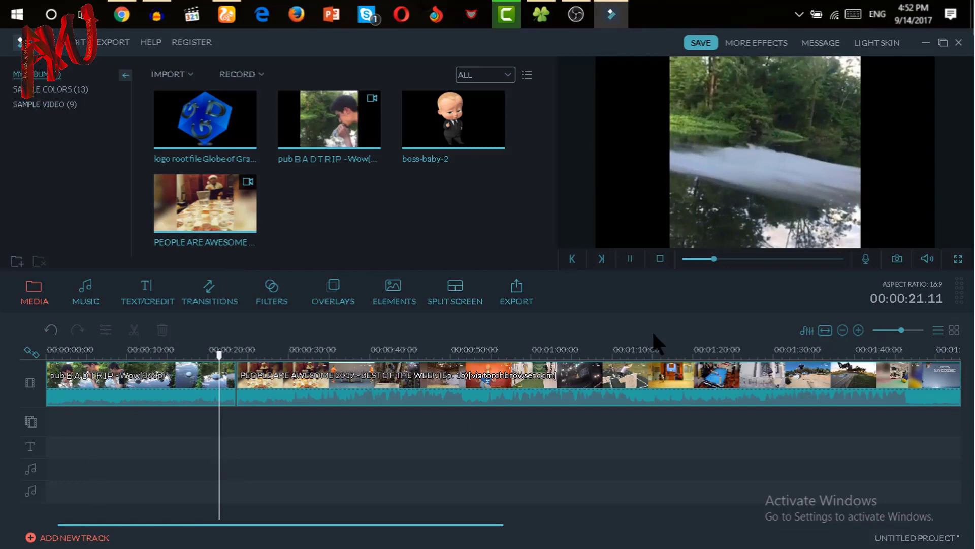
Play back from just before the join between the two clips
left_click(235, 355)
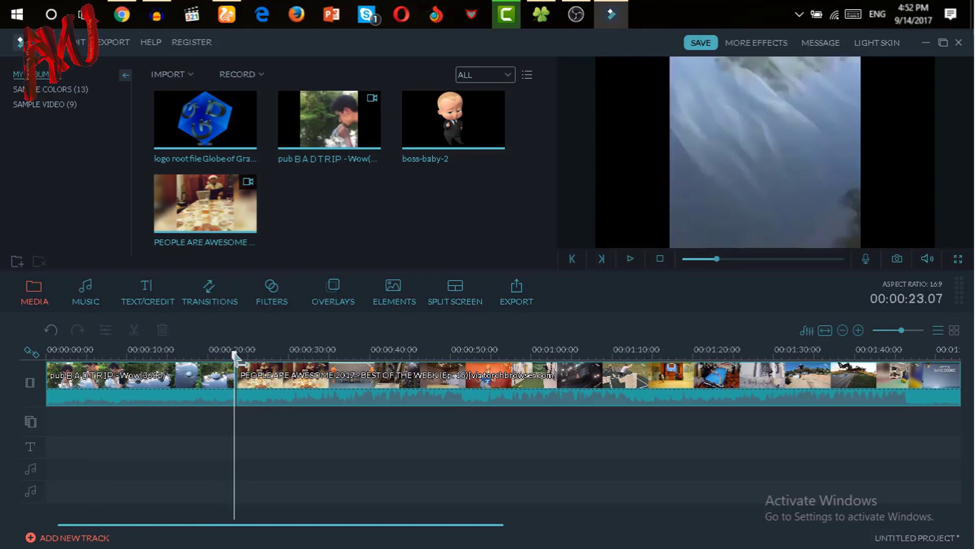
left_click_drag(238, 359, 233, 356)
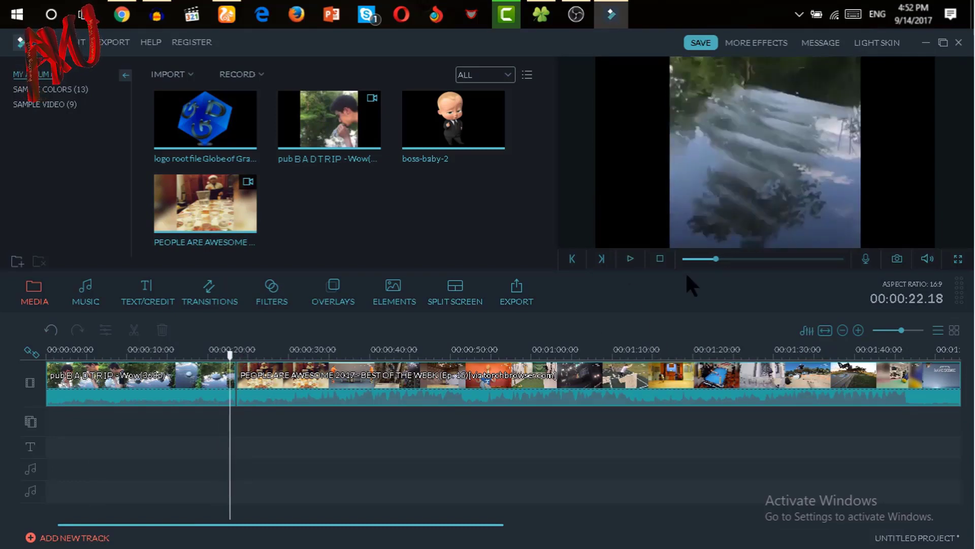
key("space")
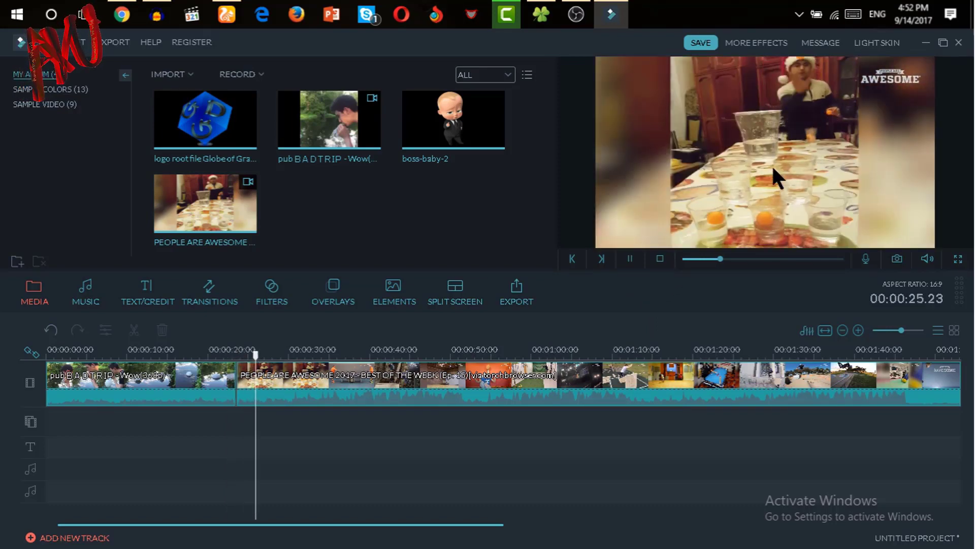
key("space")
left_click_drag(230, 355, 229, 355)
left_click(236, 355)
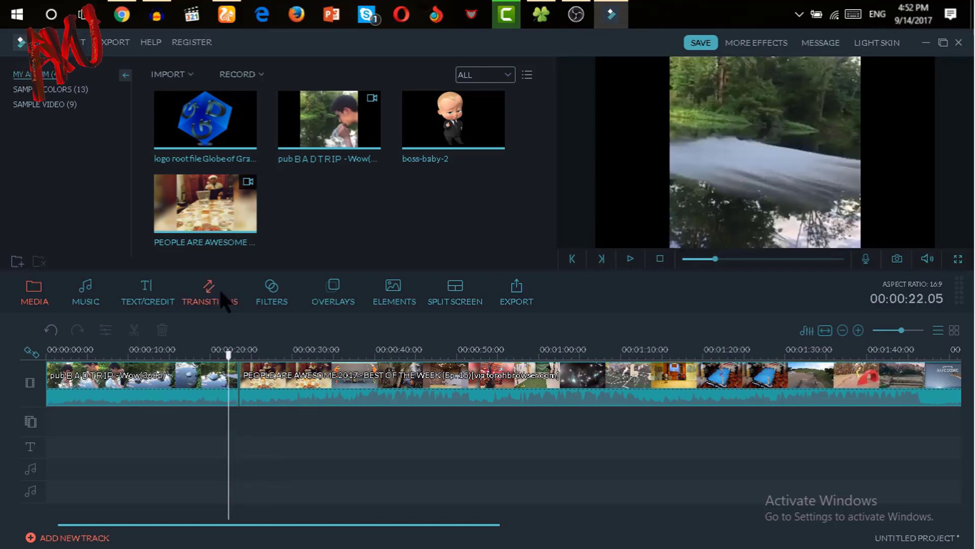
Drop Diamond_zoom_in from the Transitions library onto the clip join and play it
left_click(225, 299)
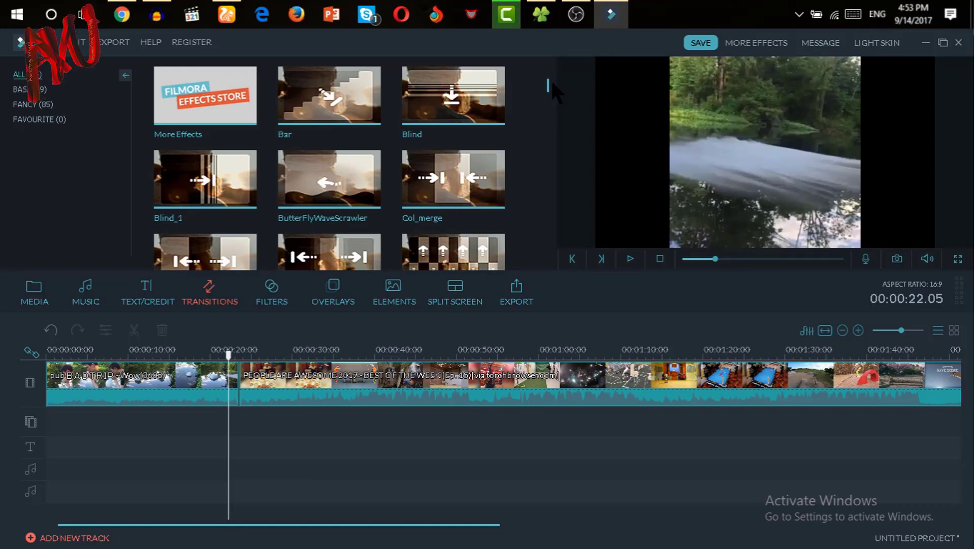
scroll(544, 157, "down", 5)
scroll(538, 100, "up", 3)
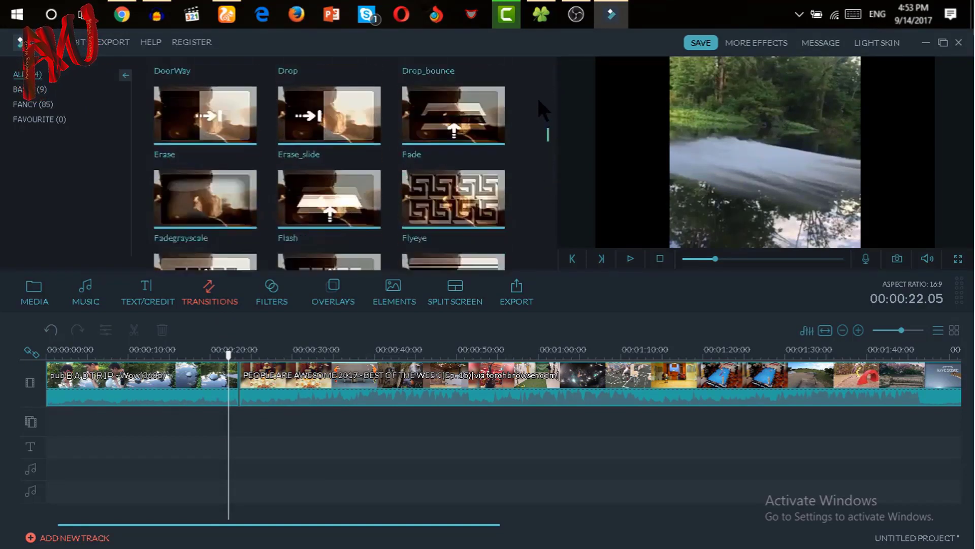
scroll(540, 88, "up", 3)
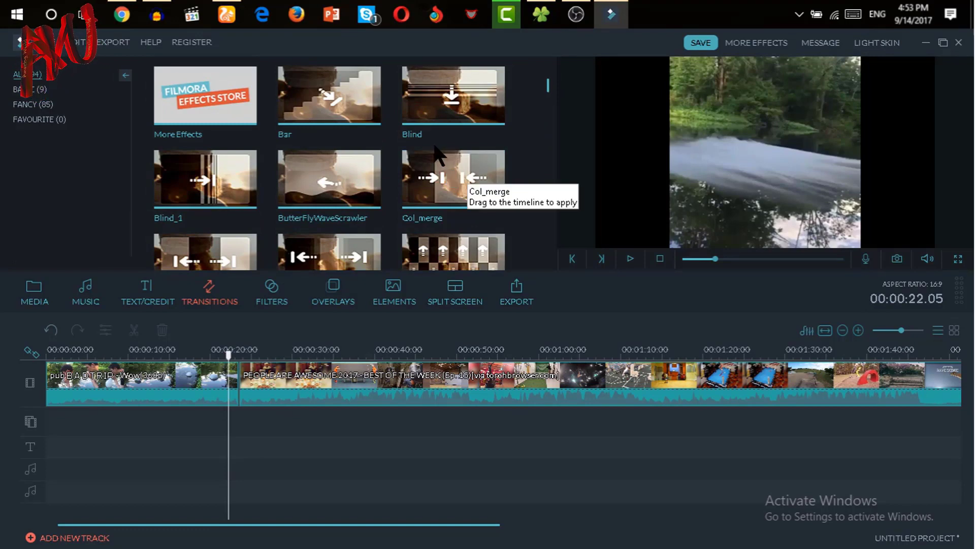
mouse_move(453, 178)
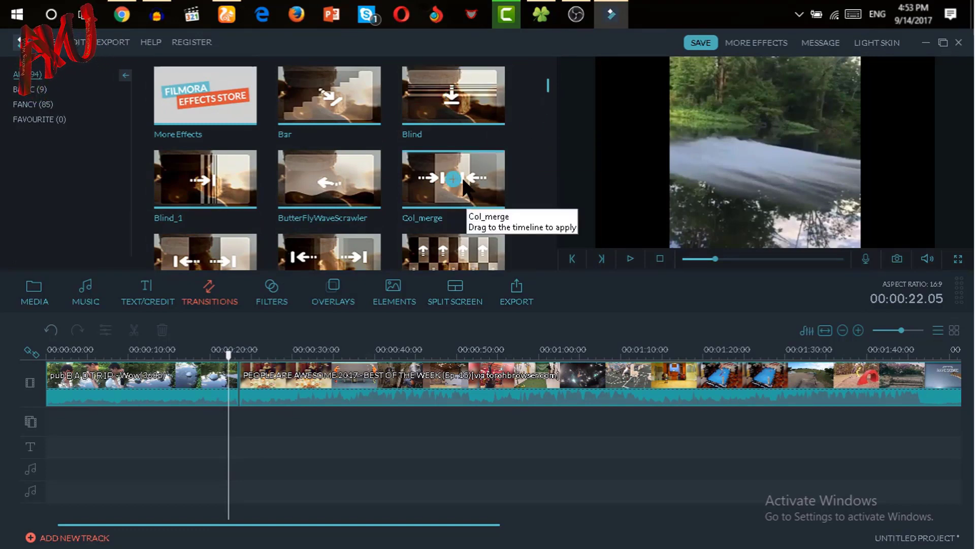
scroll(533, 92, "down", 2)
scroll(534, 92, "down", 1)
scroll(534, 92, "down", 2)
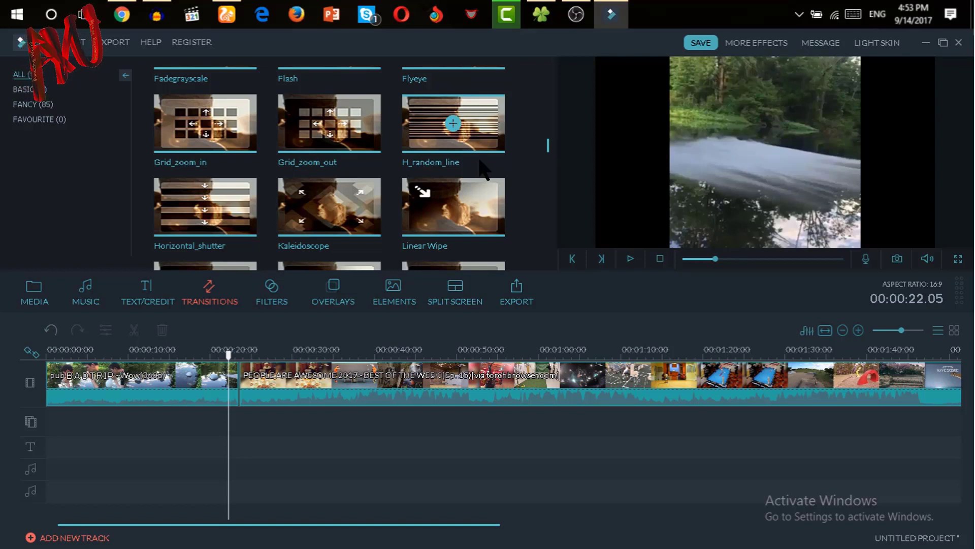
scroll(547, 148, "up", 5)
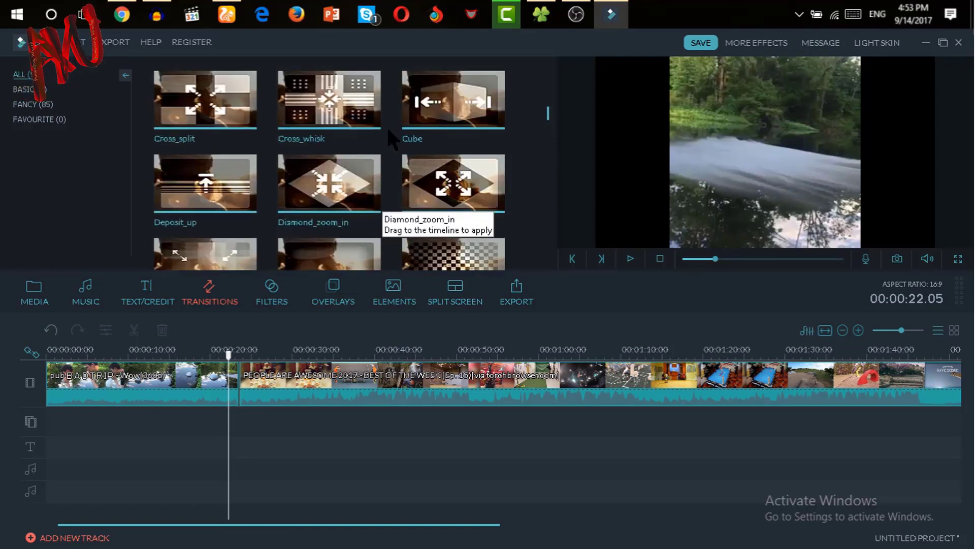
left_click_drag(359, 183, 268, 371)
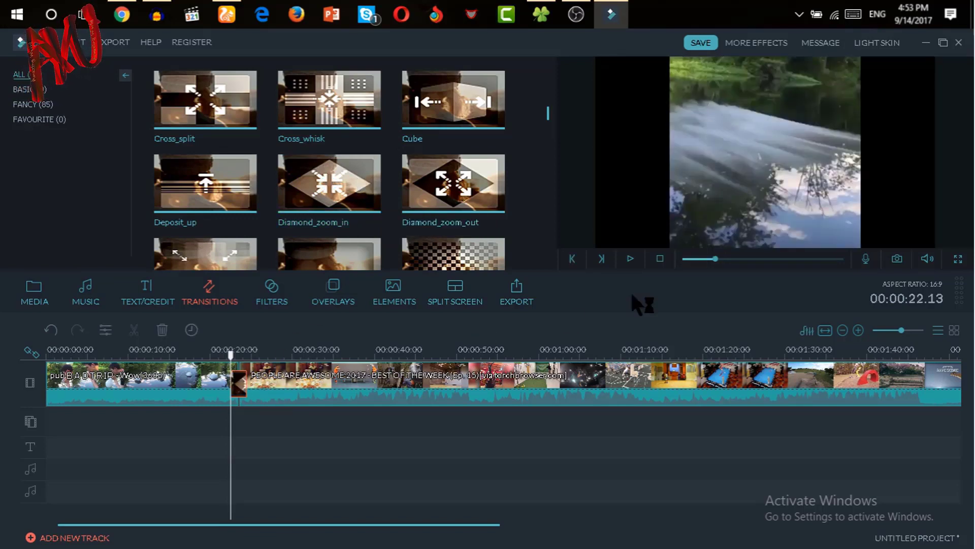
left_click(632, 259)
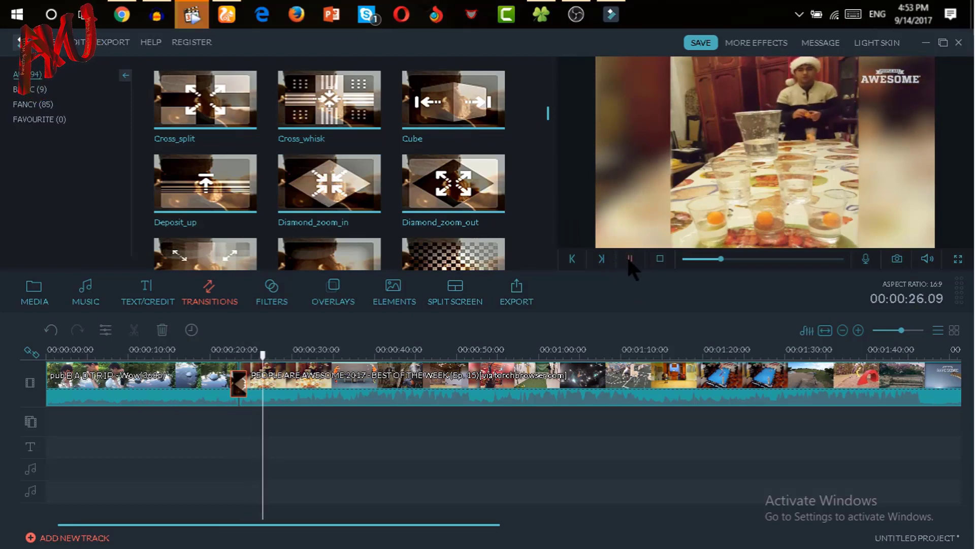
Close the stray media player window and stop the preview
left_click(200, 19)
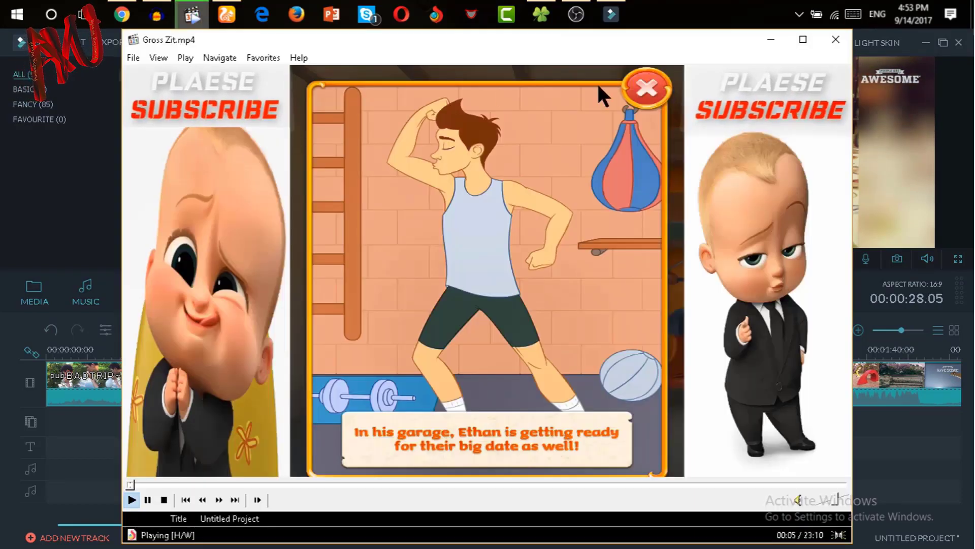
left_click(840, 38)
left_click(631, 259)
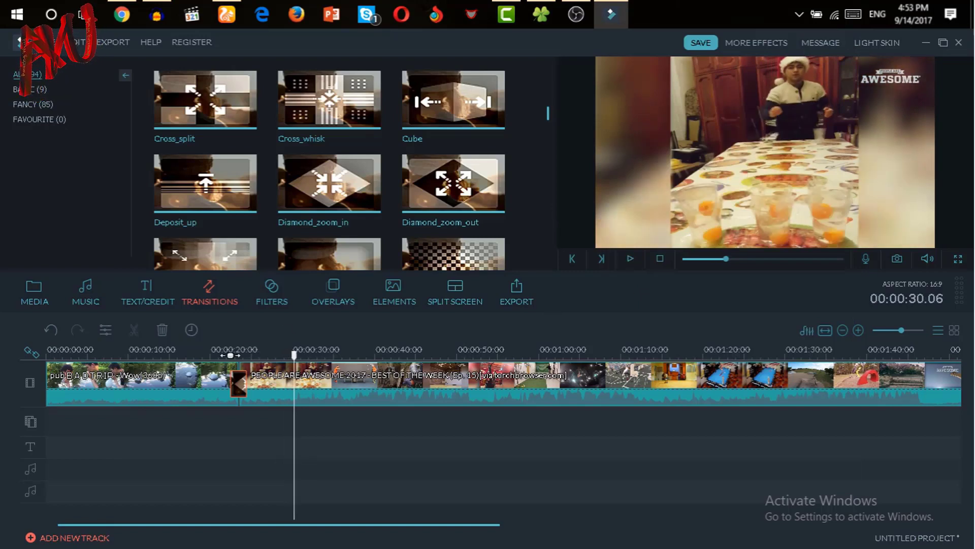
Select the existing join transition and replay it from just before the join
left_click(230, 355)
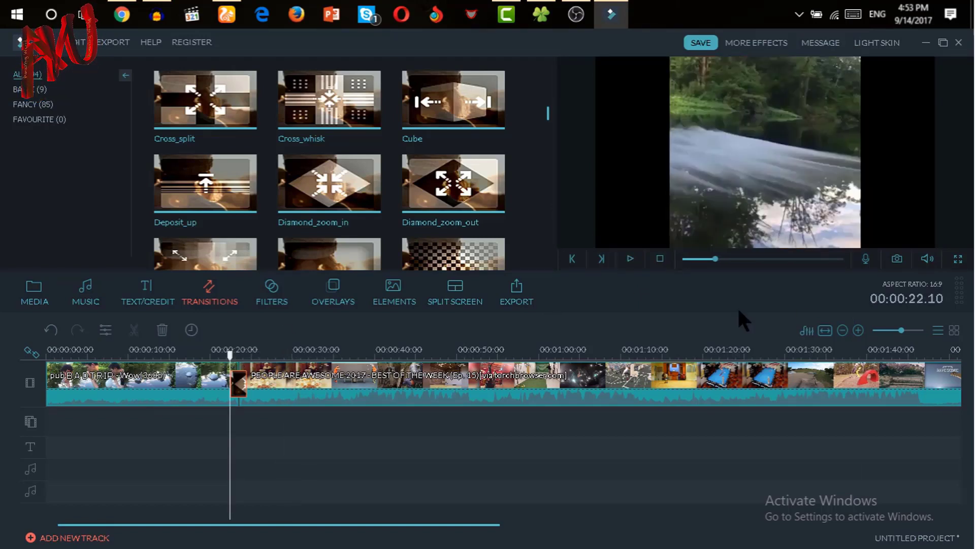
left_click(239, 387)
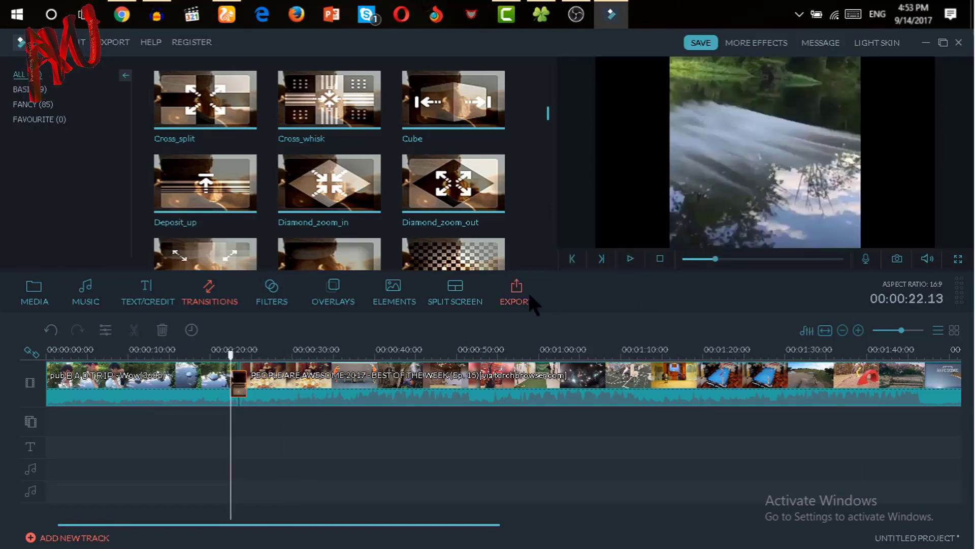
left_click(631, 260)
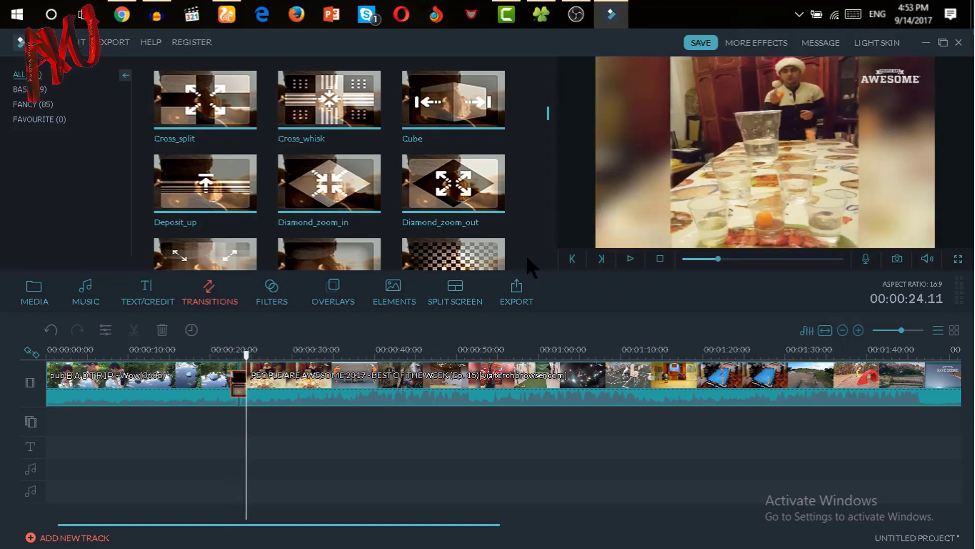
left_click(238, 385)
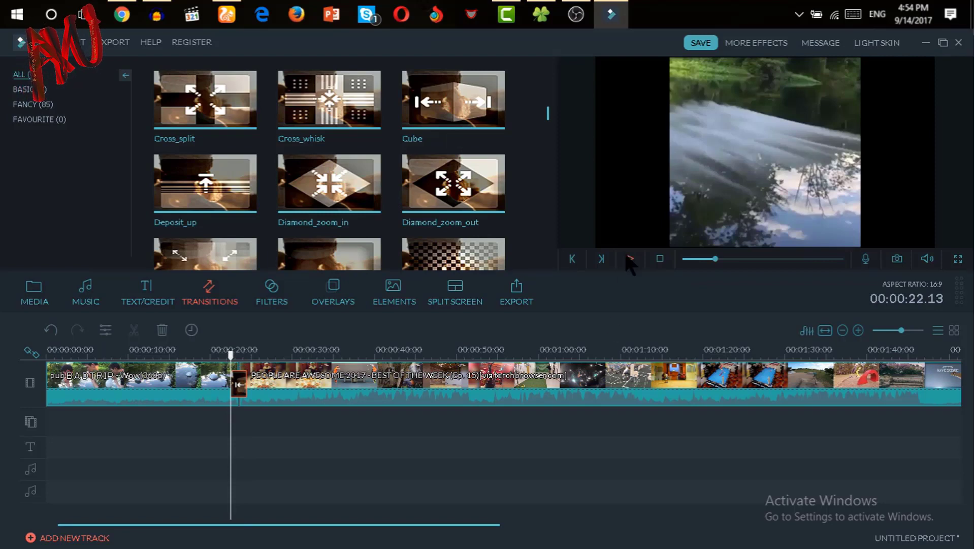
left_click(630, 259)
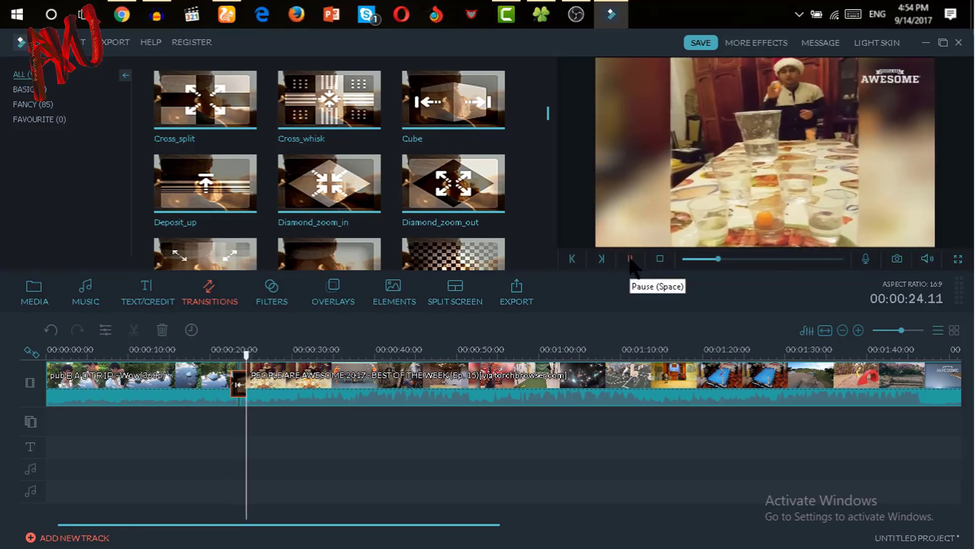
left_click(629, 259)
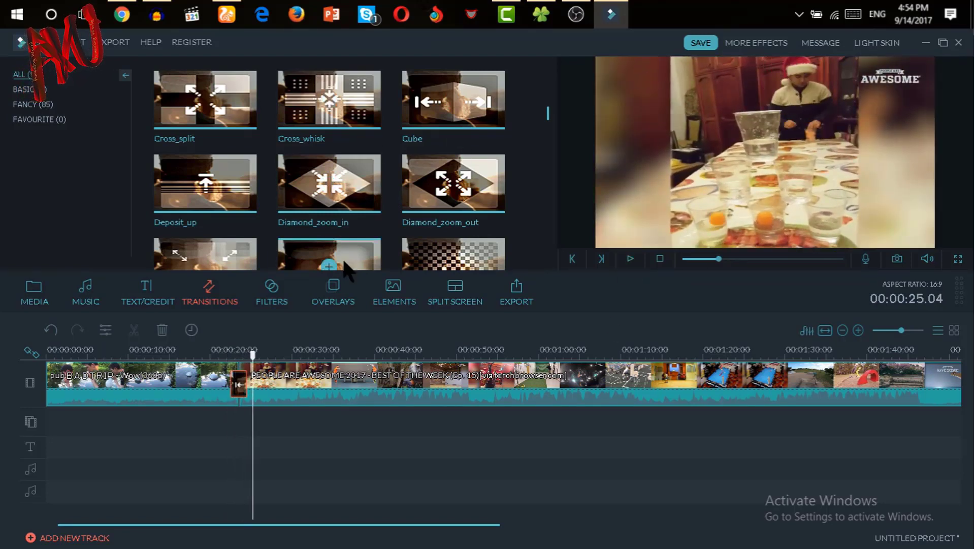
scroll(345, 267, "up", 3)
Place Col_merge on the clip boundary, preview it, and rewind to its start
mouse_move(362, 180)
left_mouse_down()
mouse_move(263, 363)
mouse_move(235, 375)
left_mouse_up()
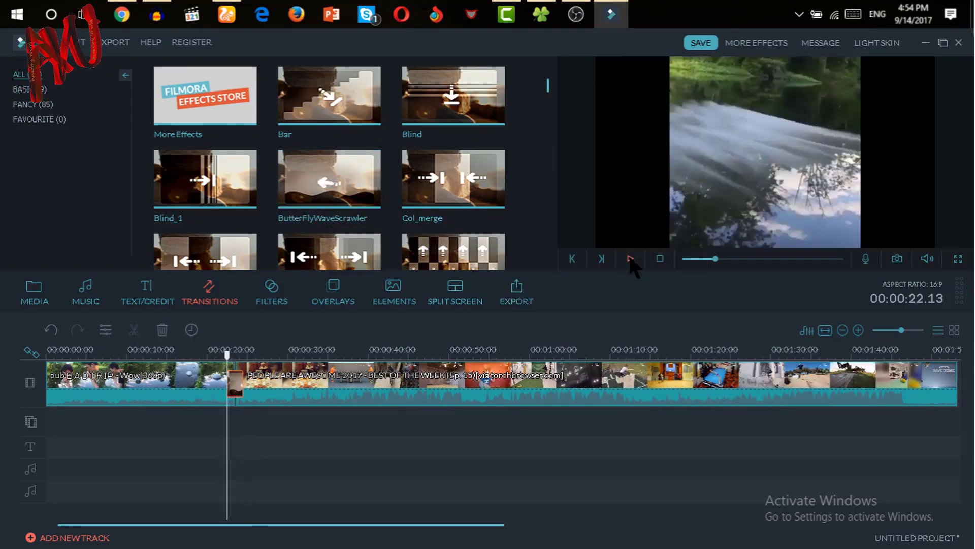
left_click(630, 259)
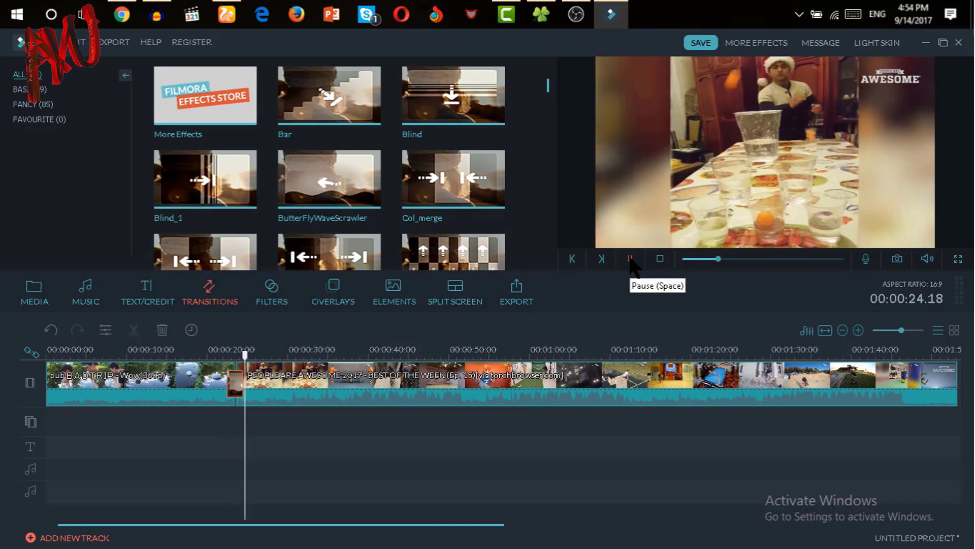
left_click(631, 261)
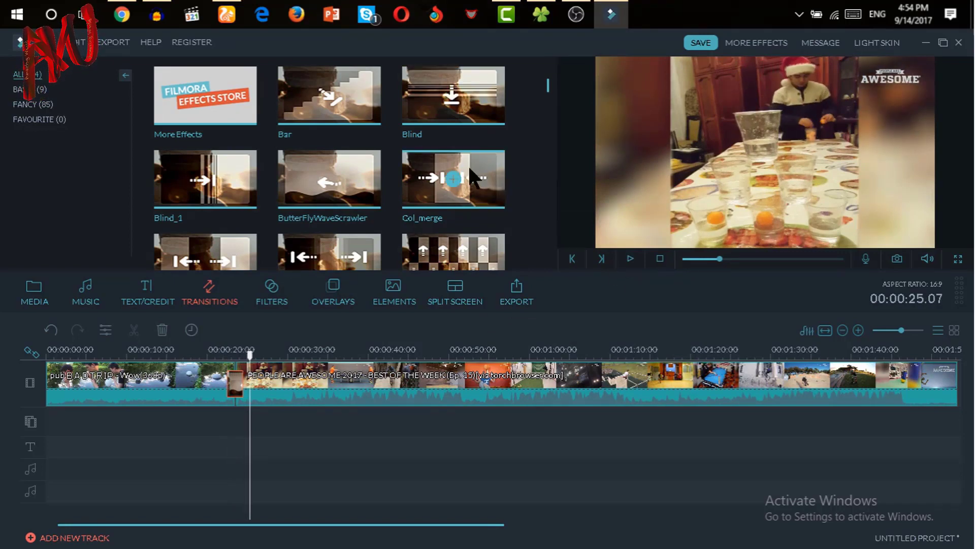
left_click_drag(454, 179, 248, 349)
left_click_drag(236, 394, 235, 385)
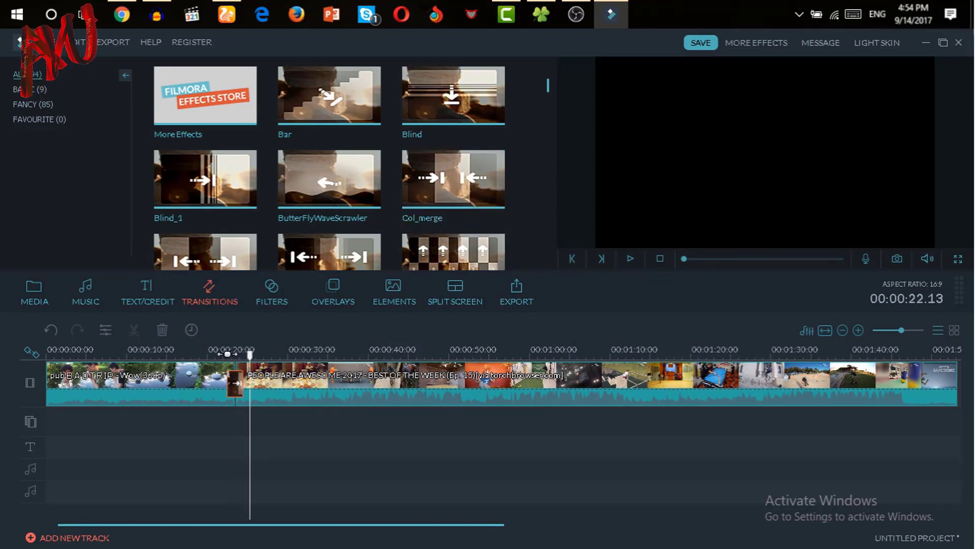
left_click(632, 258)
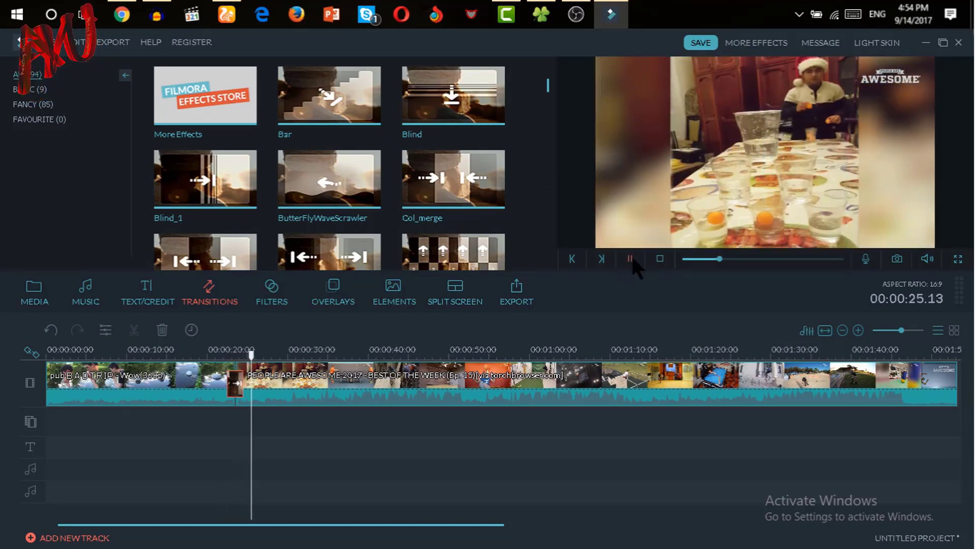
left_click(631, 256)
left_click(660, 258)
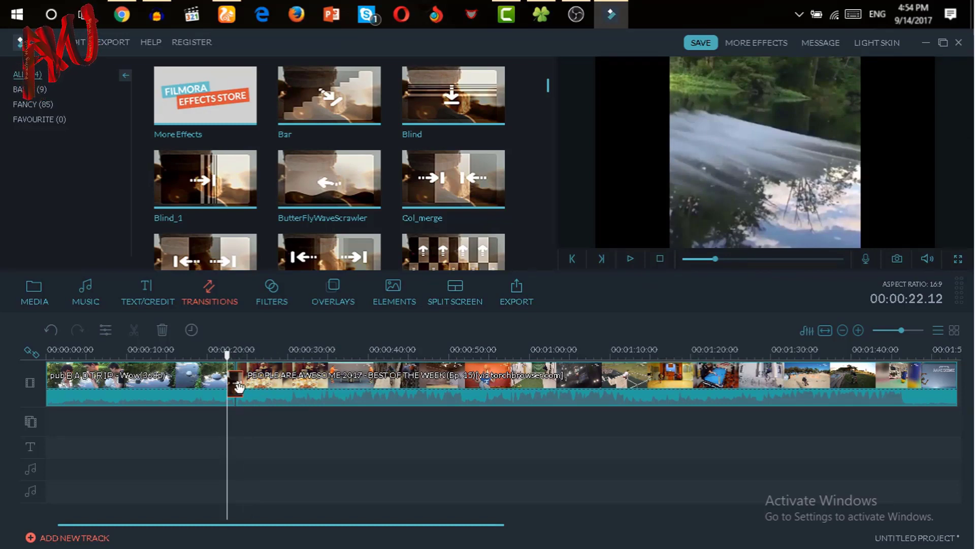
Zoom in on the transition and widen it to about 00:00:01:11
left_click(237, 384)
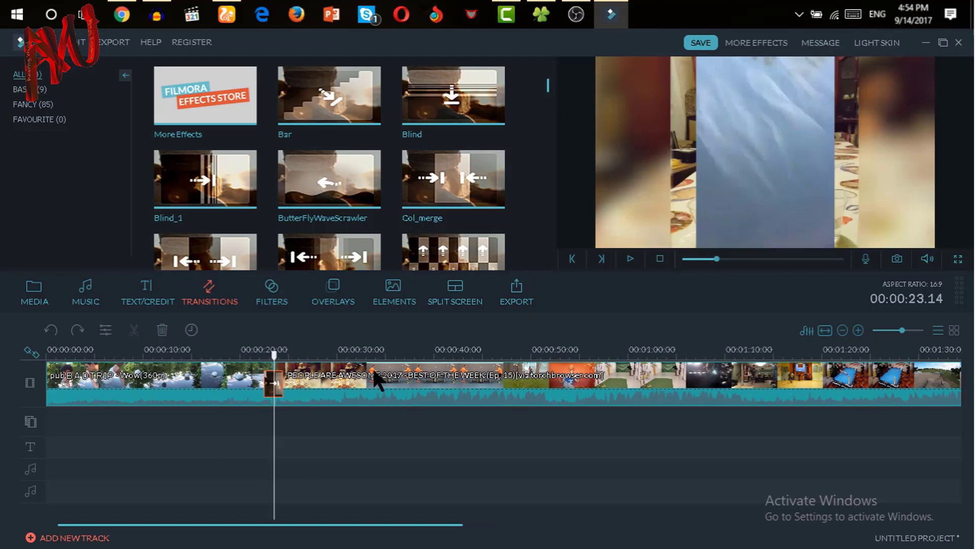
mouse_move(902, 331)
left_mouse_down()
mouse_move(892, 331)
mouse_move(903, 331)
left_mouse_up()
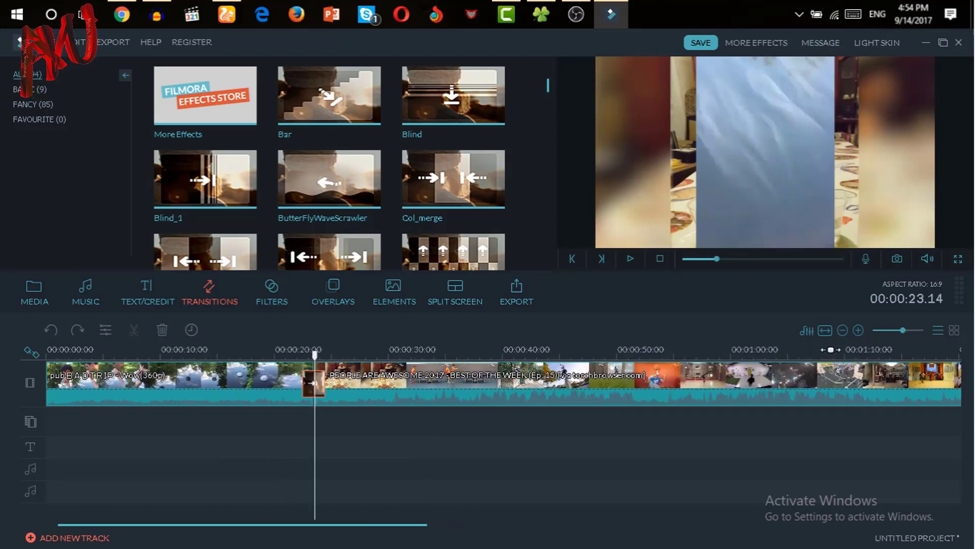
left_click(320, 377)
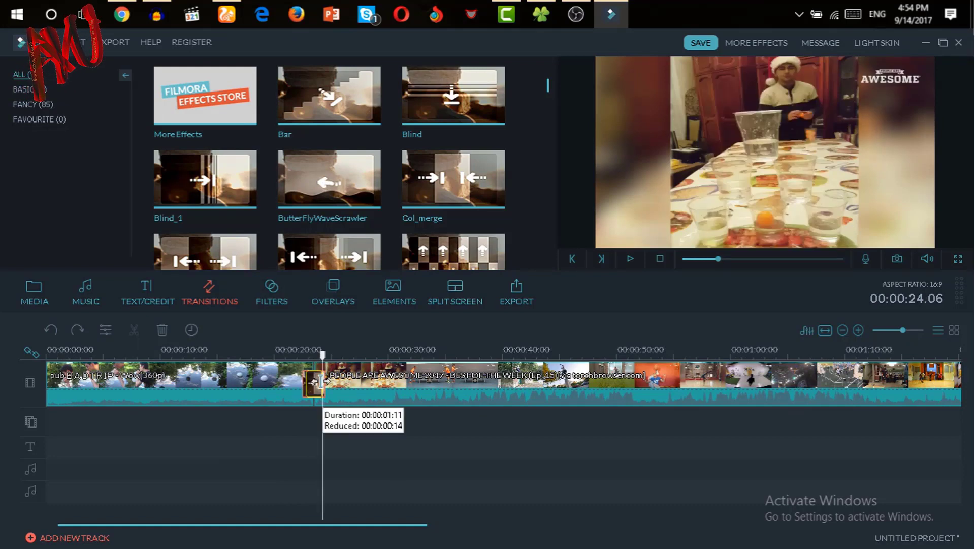
left_click(305, 351)
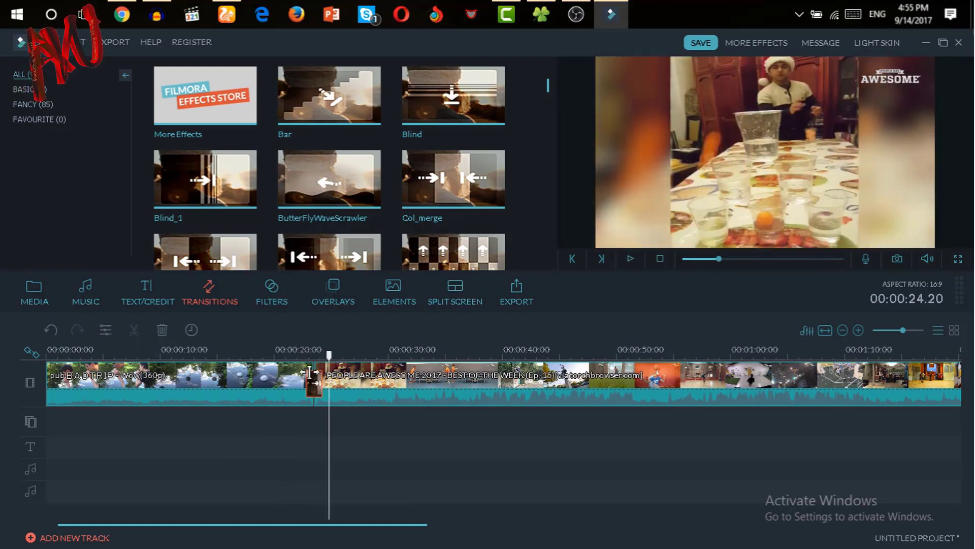
left_click_drag(309, 381, 294, 381)
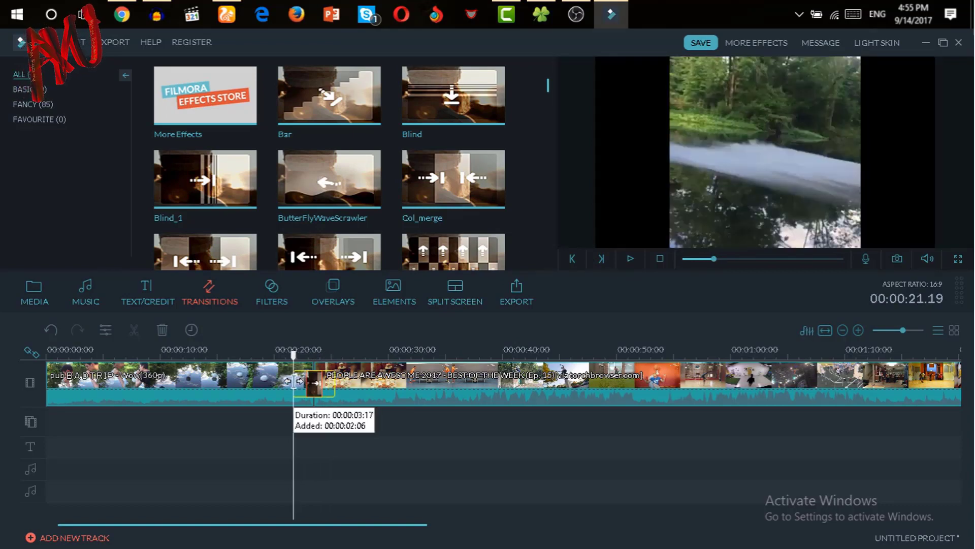
Preview the longer transition, then park the playhead near 34 seconds
left_click(629, 261)
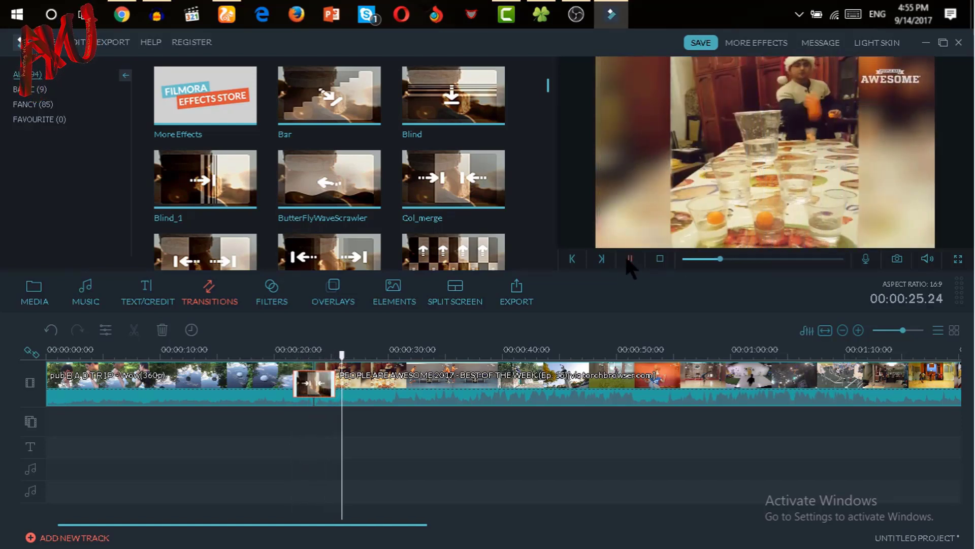
left_click(630, 261)
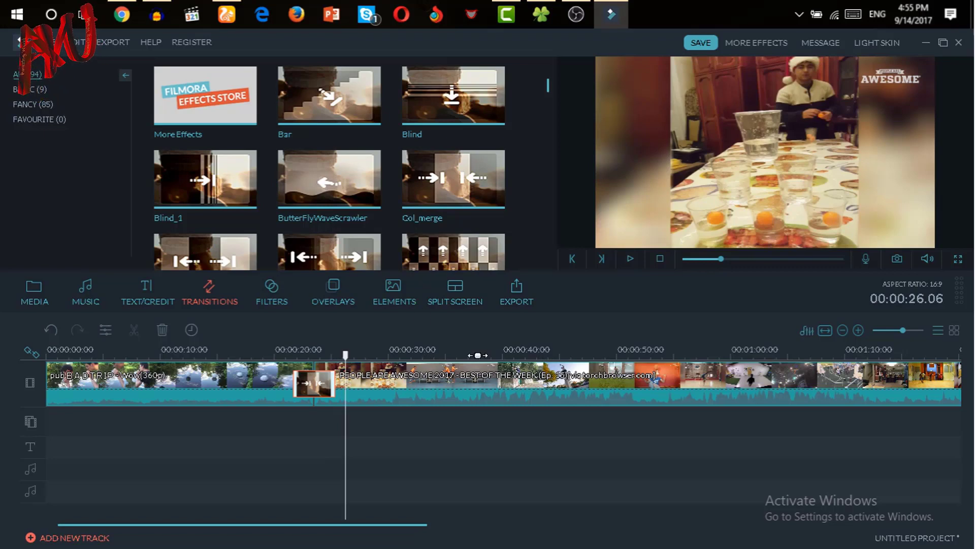
left_click(435, 351)
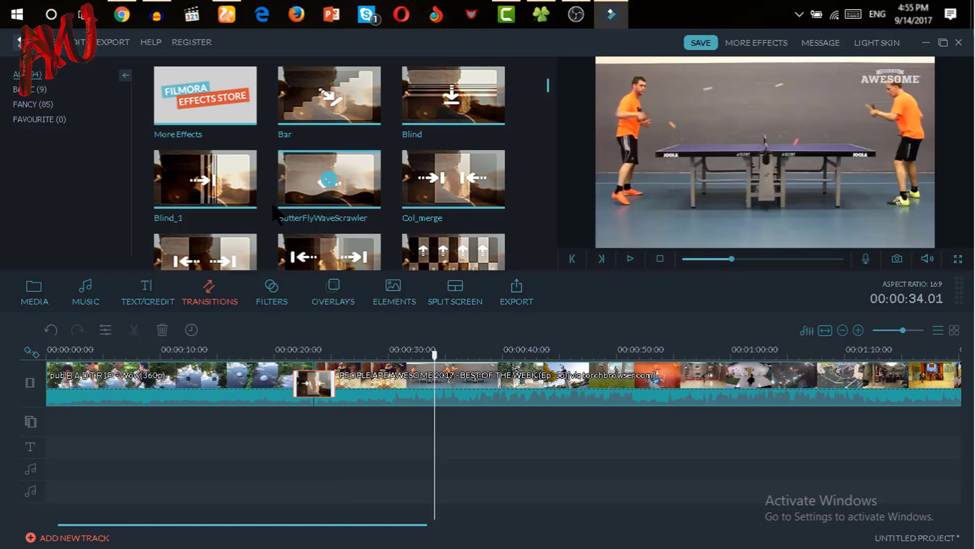
Split People Are Awesome near 34 seconds and drop ButterFlyWaveScrawler on the cut
left_click(442, 378)
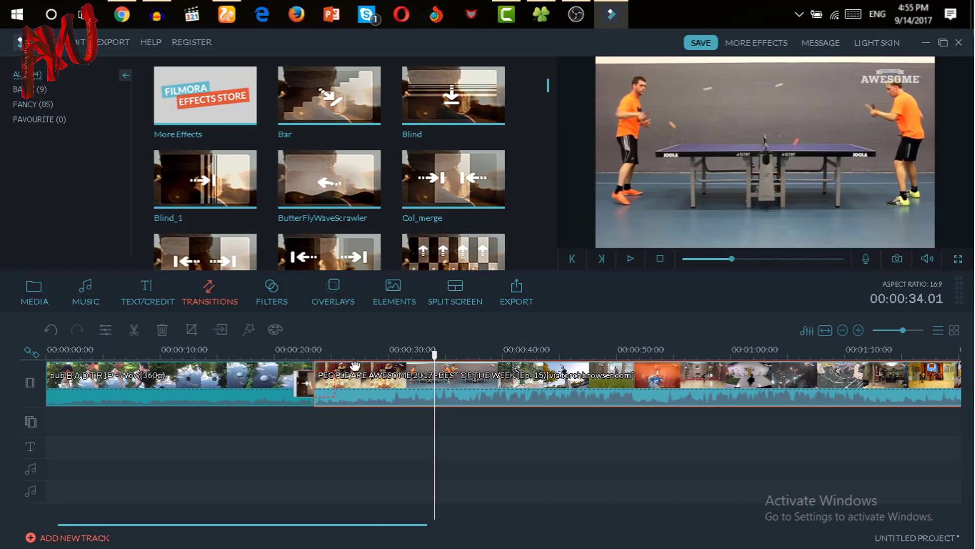
left_click(135, 330)
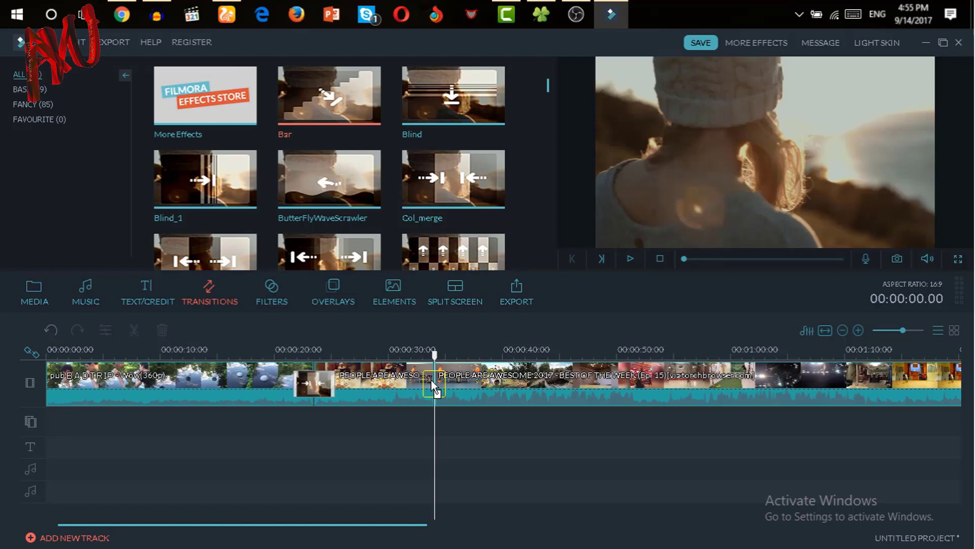
left_click_drag(329, 183, 432, 381)
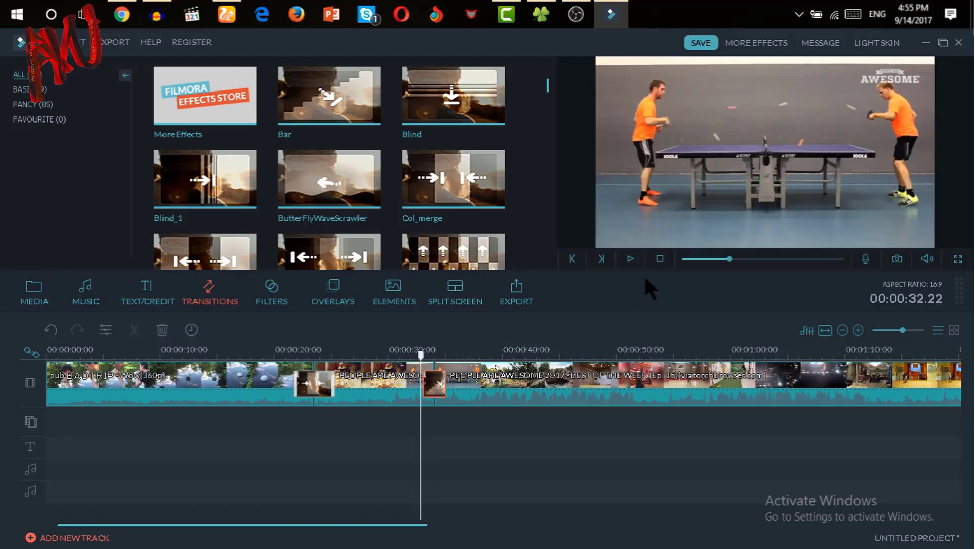
Preview the ButterFlyWaveScrawler transition across the split, then pause
left_click(630, 257)
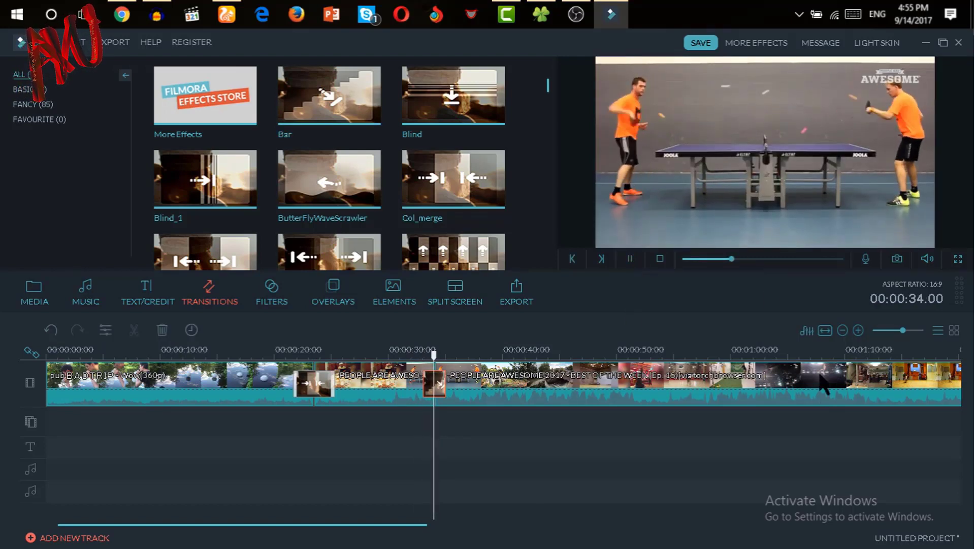
left_click(628, 259)
left_click(628, 260)
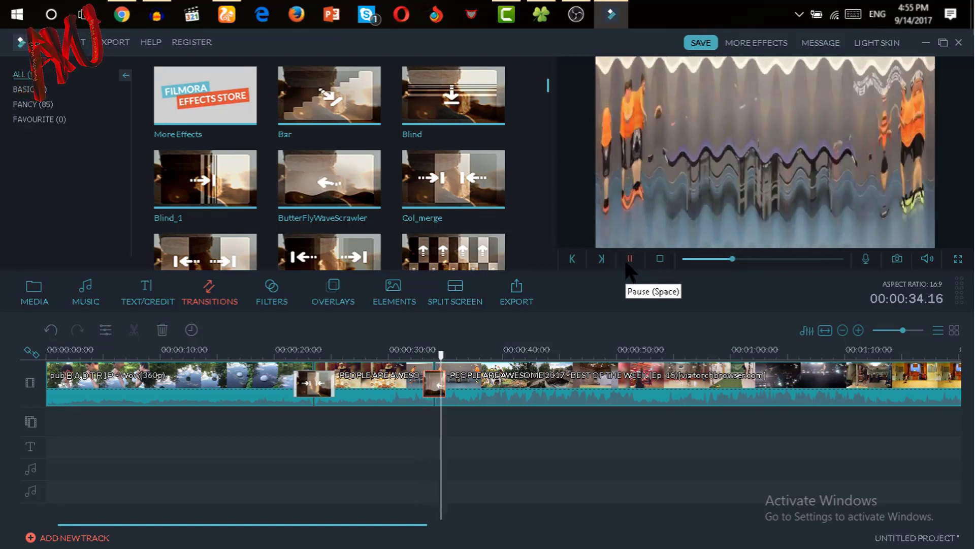
left_click(630, 260)
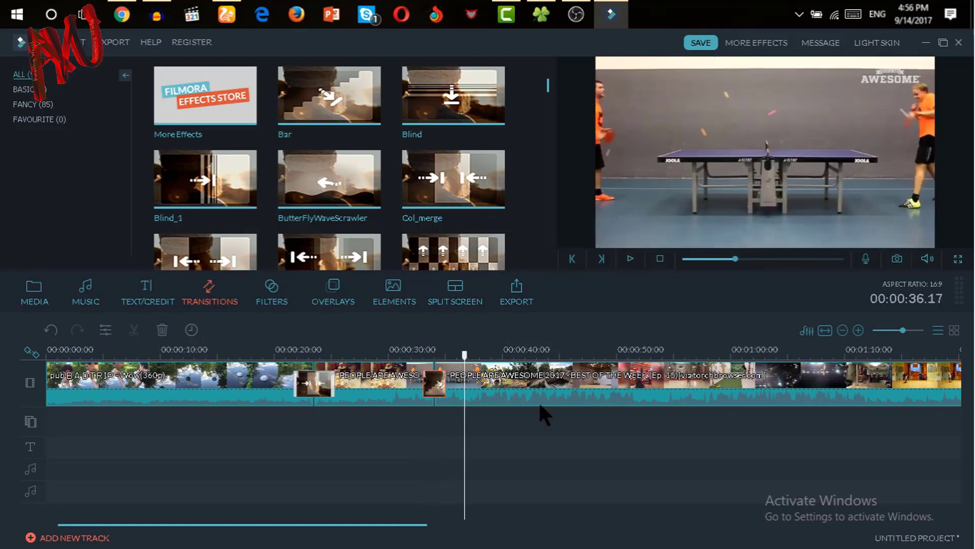